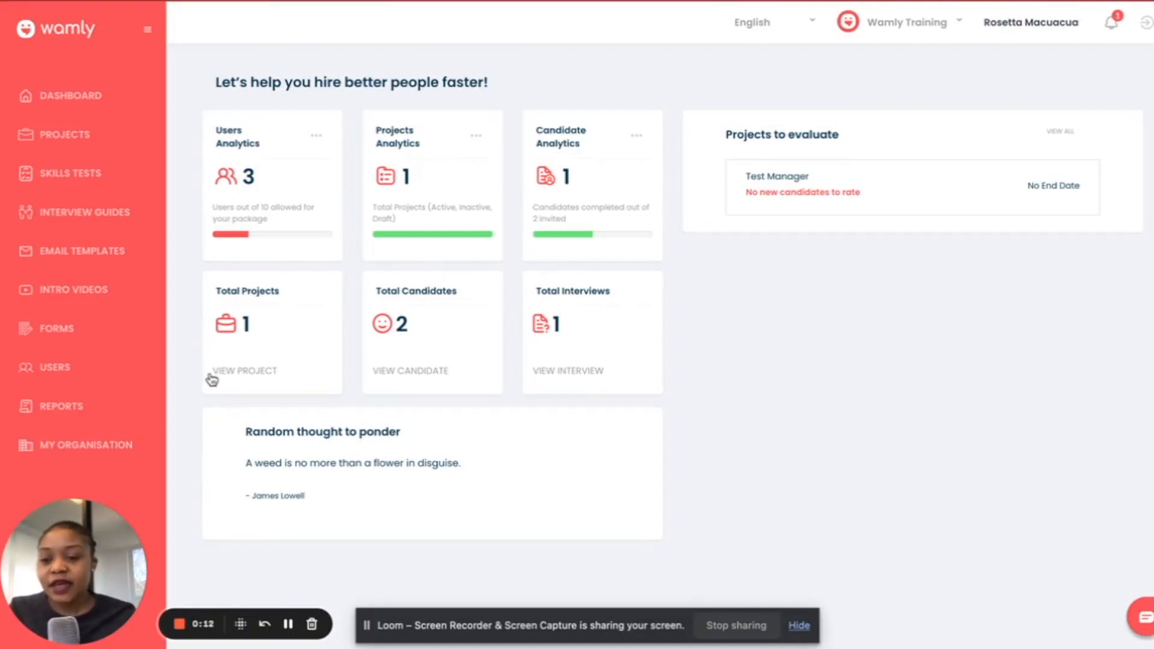
Start a new ATS integration in the My Organisation integrations settings and choose simplify.hr as the system to connect.
click(77, 449)
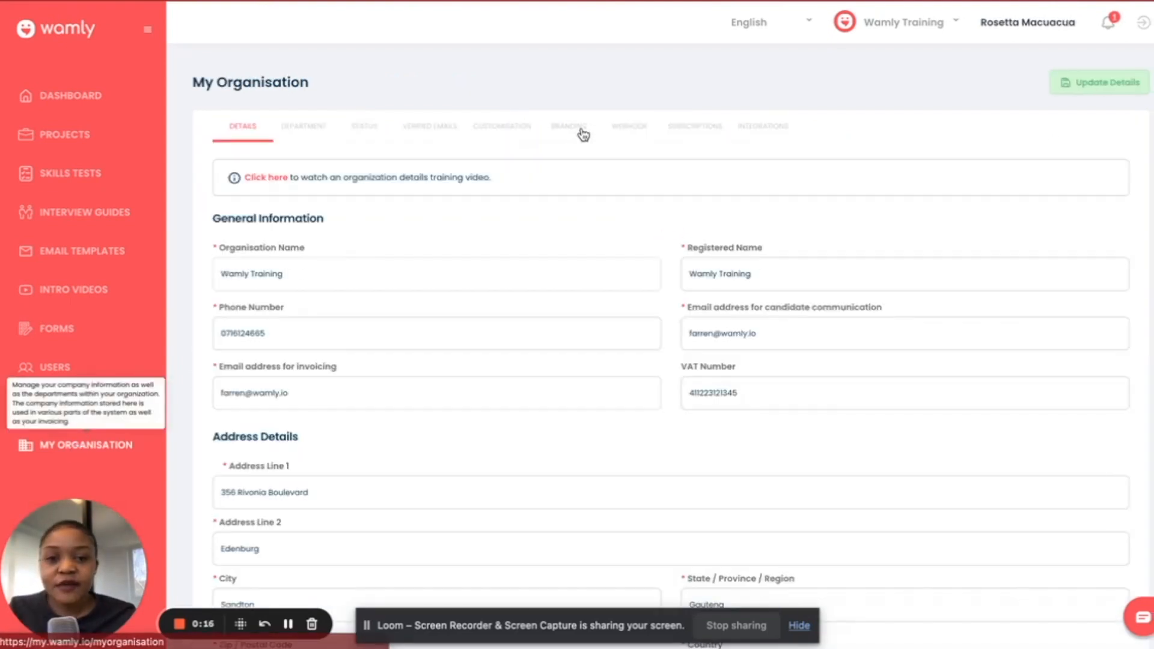
click(770, 133)
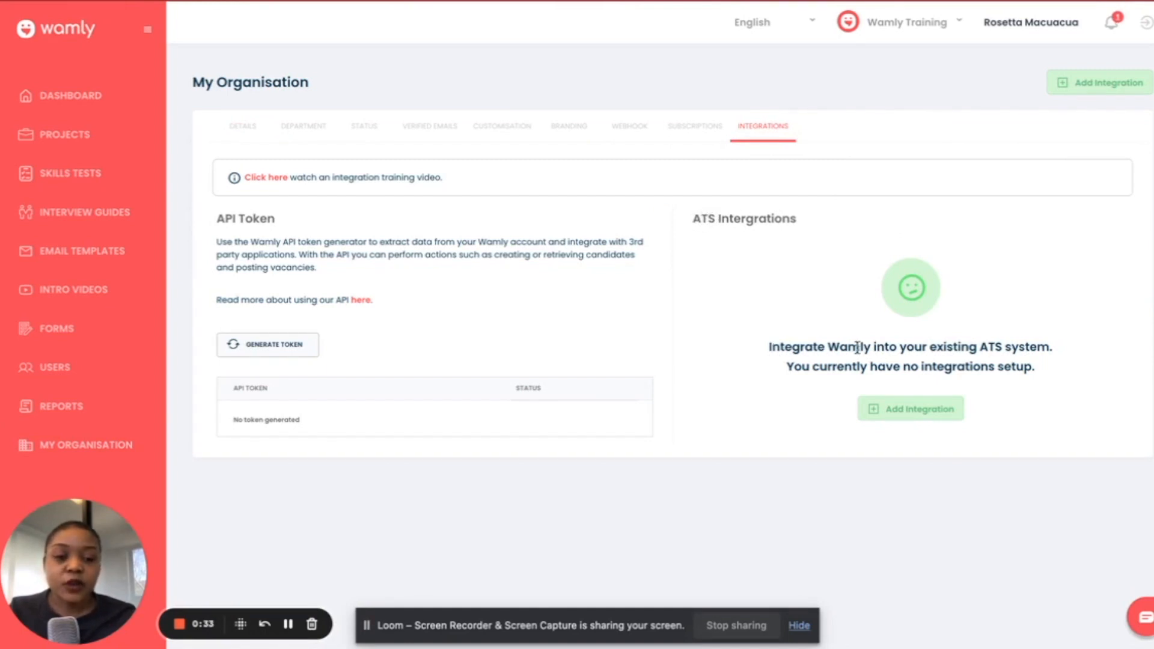
click(900, 413)
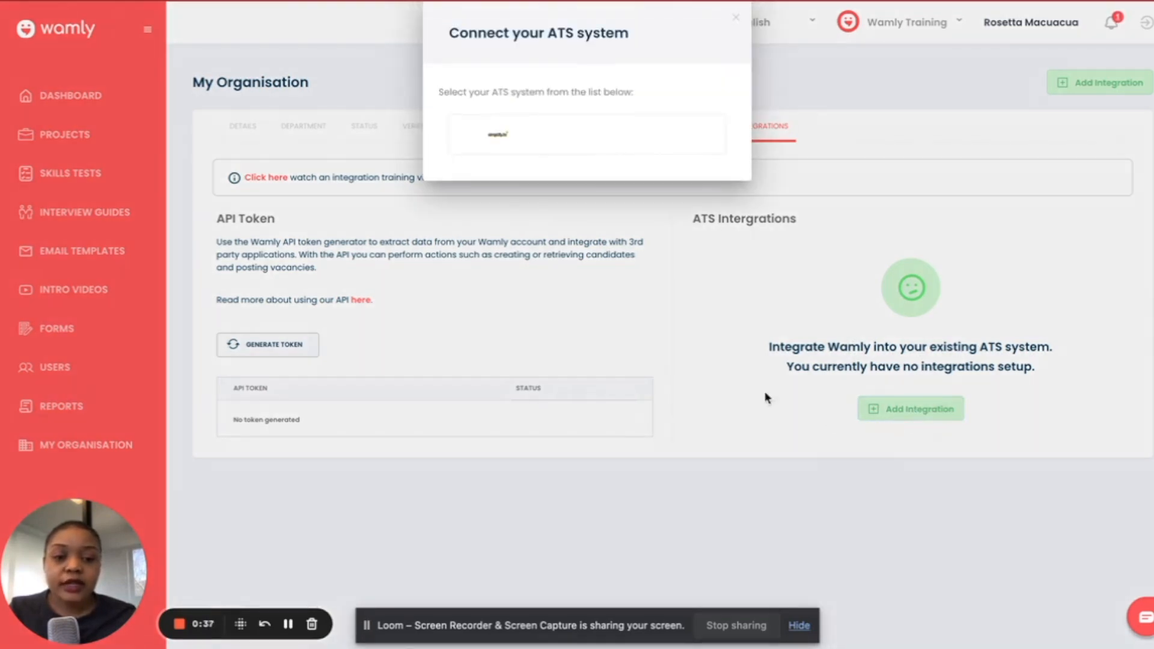
click(498, 137)
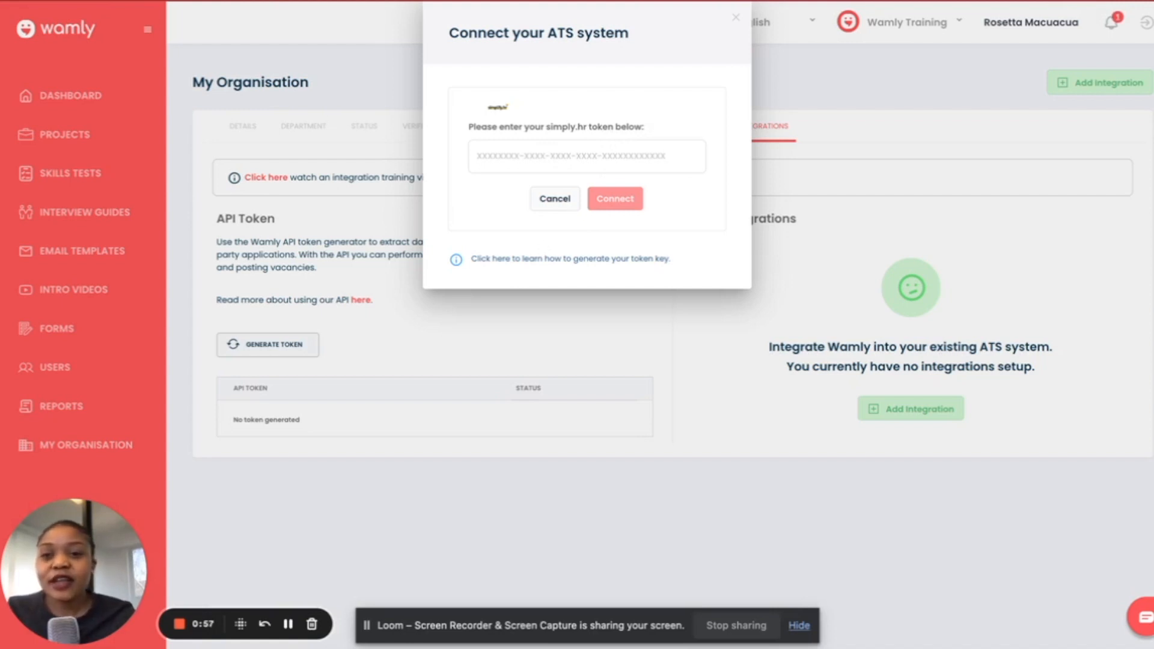
Switch to simplify.hr and copy the API token from its API integration settings.
key(ctrl+Tab)
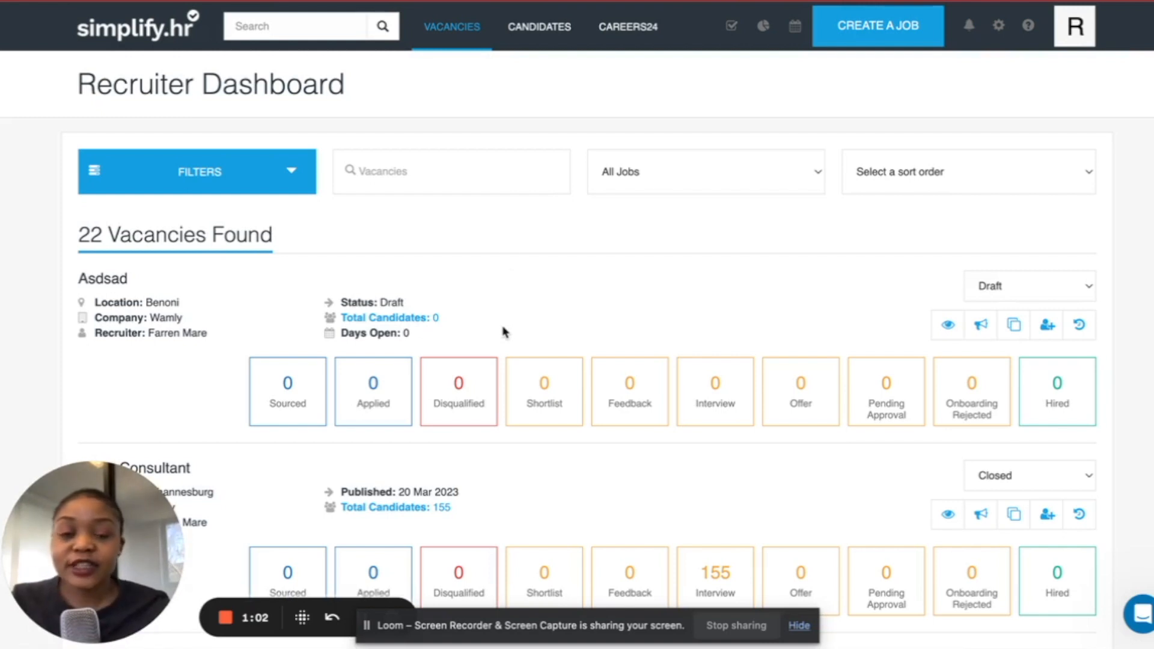
click(999, 30)
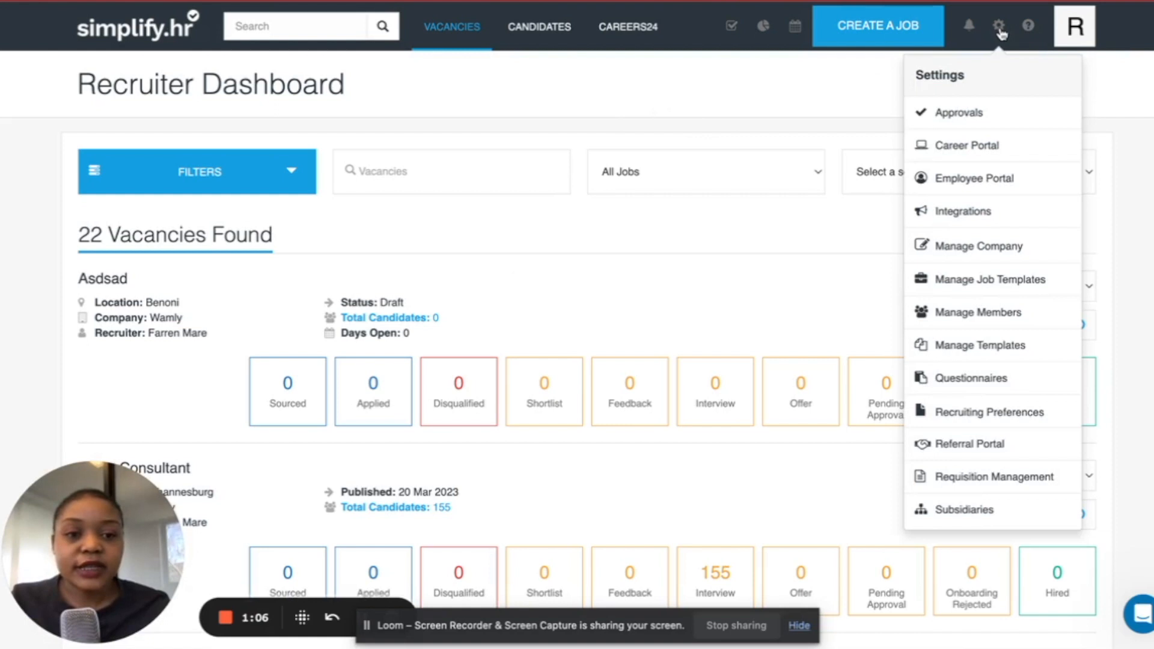
click(979, 217)
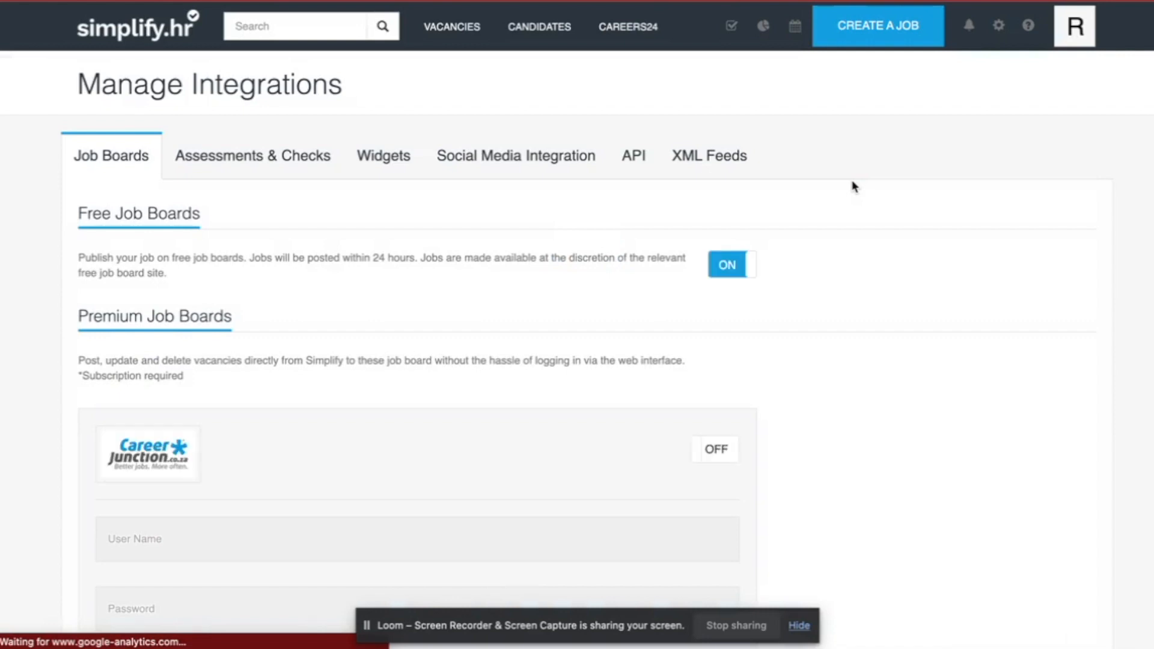
click(635, 170)
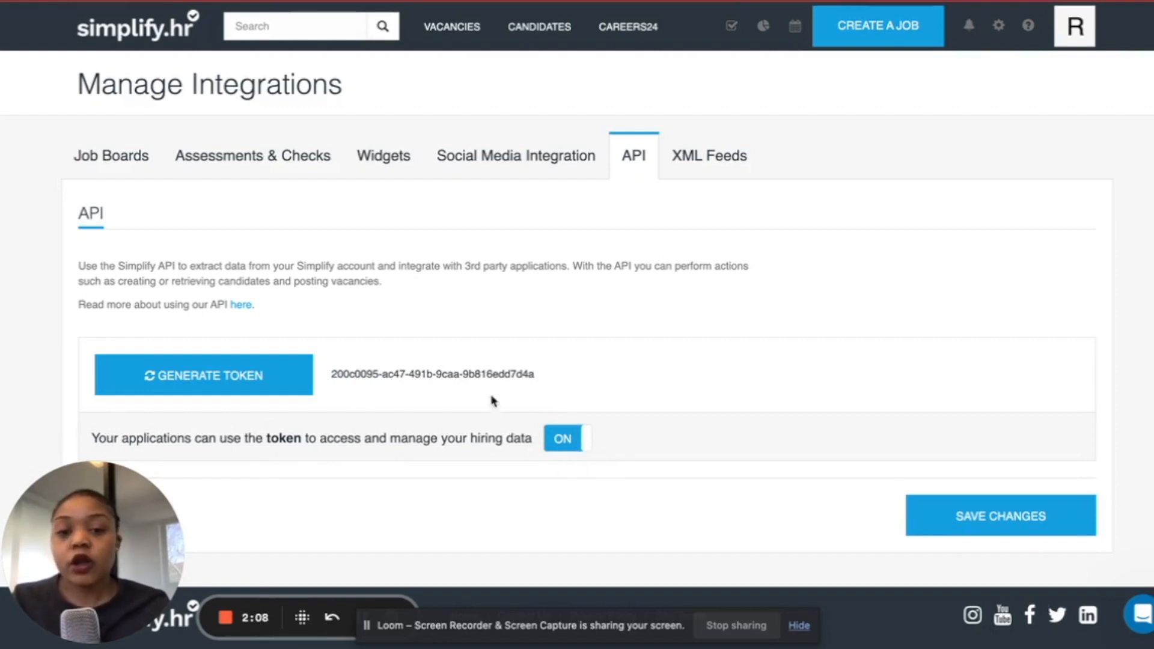
drag(331, 374, 539, 375)
key(ctrl+c)
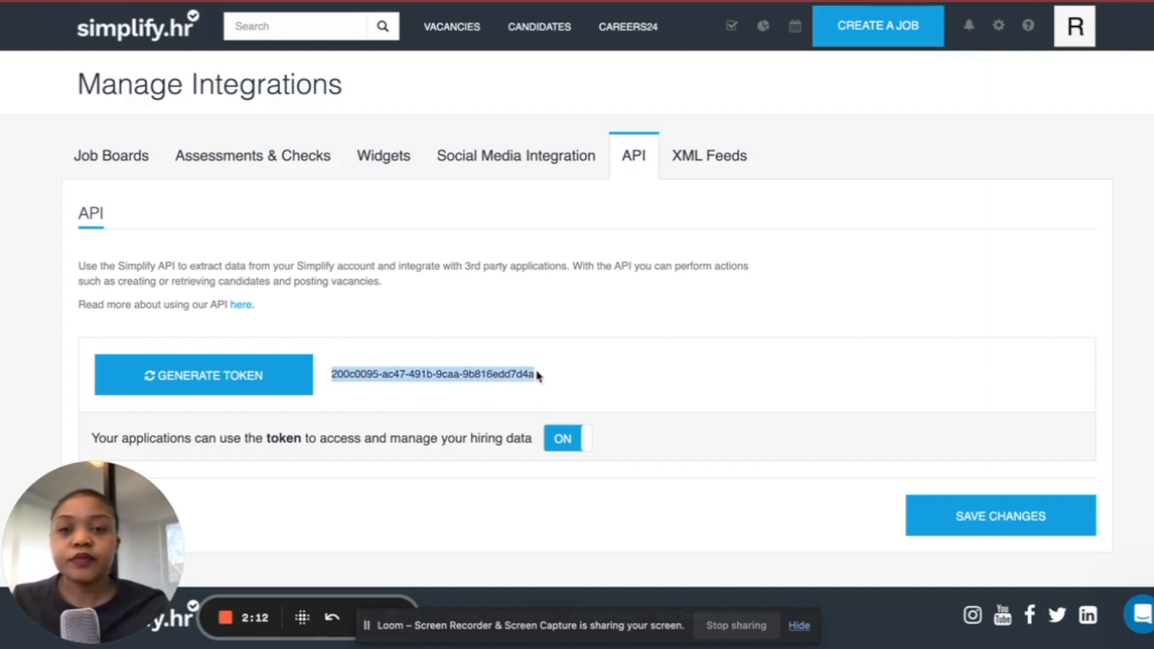
Switch back to Wamly, paste the API token into the simplify.hr token field and connect the ATS system.
key(ctrl+Tab)
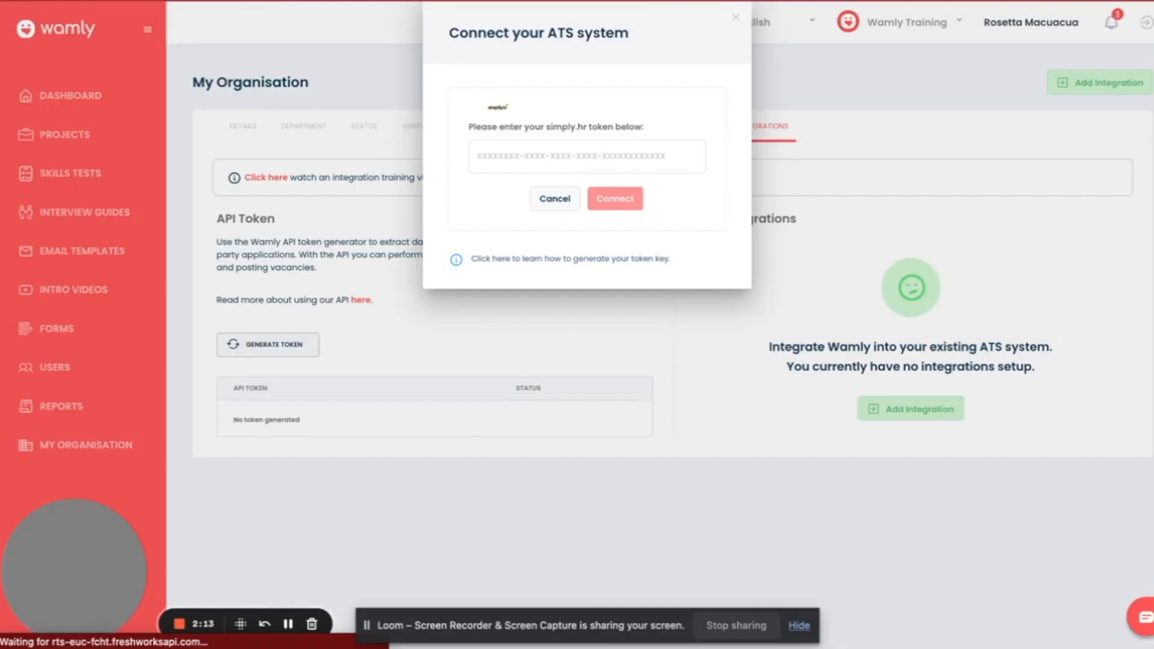
click(500, 147)
key(ctrl+v)
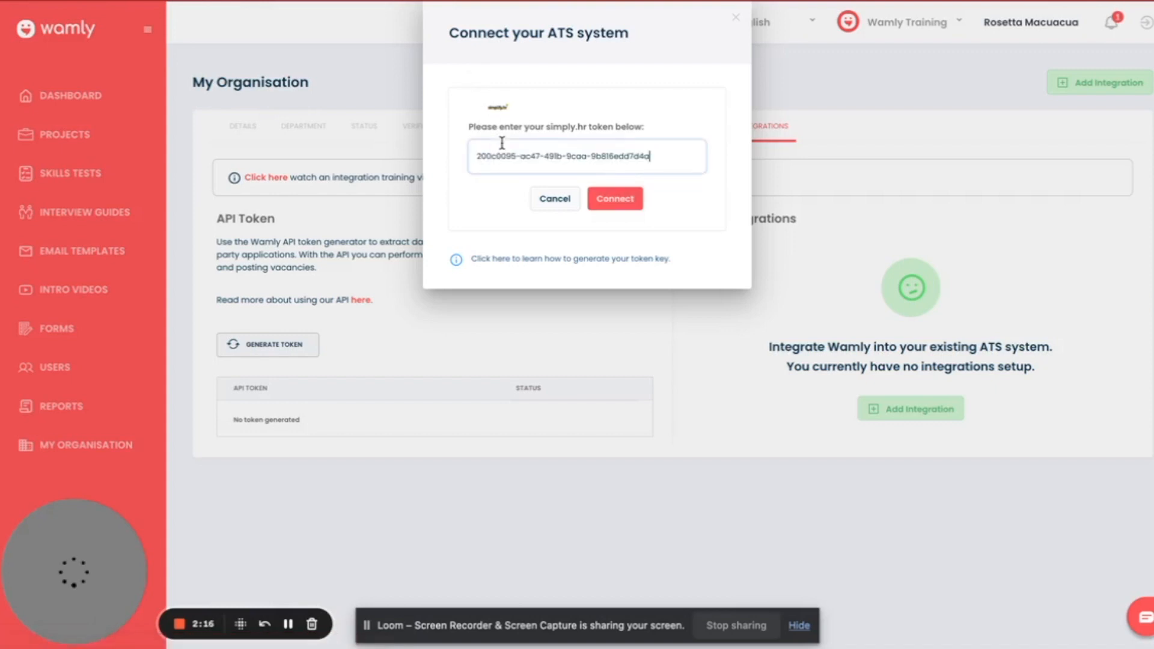
click(625, 207)
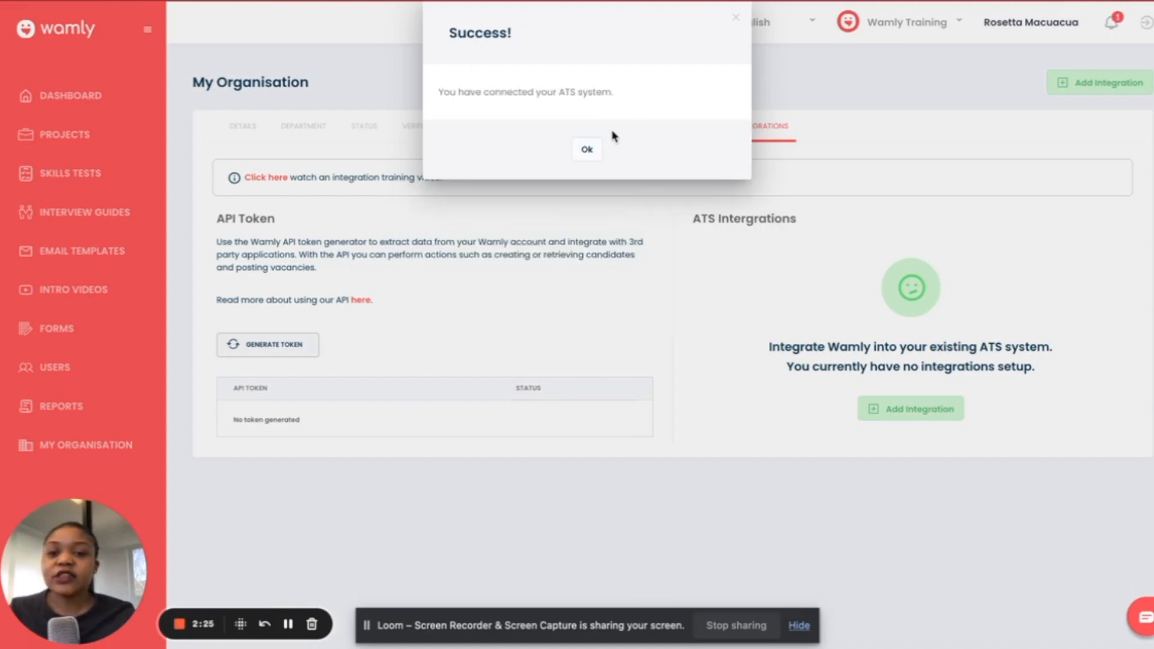
click(588, 152)
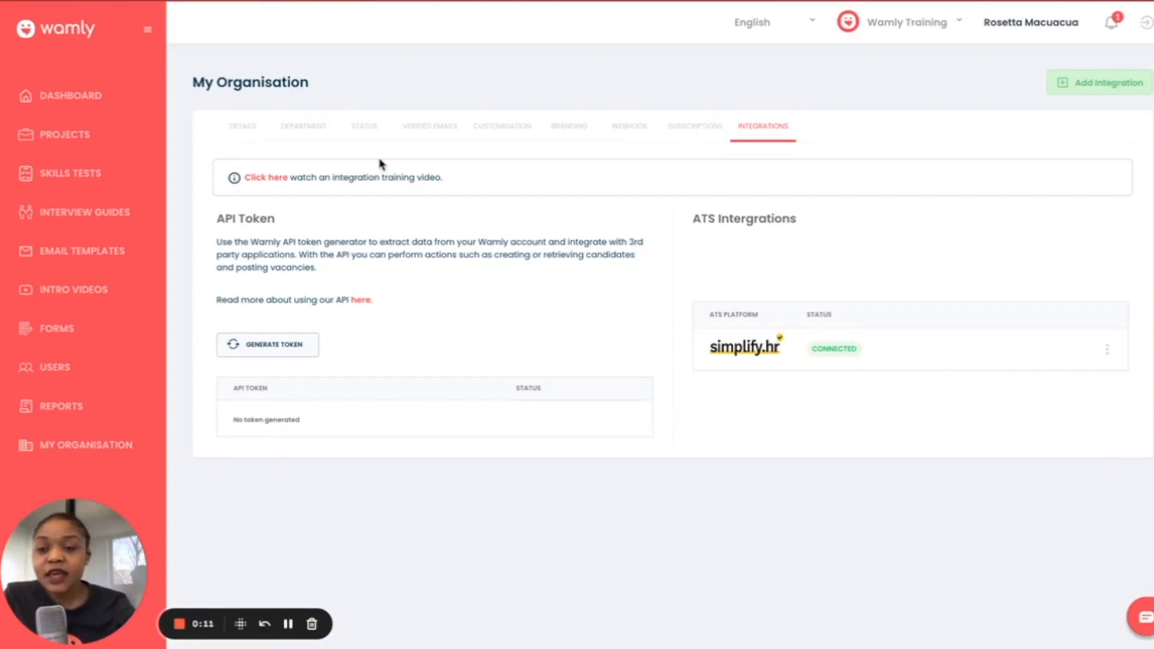
Open the candidates of the Test Manager project and choose to add more by importing from the ATS.
click(75, 143)
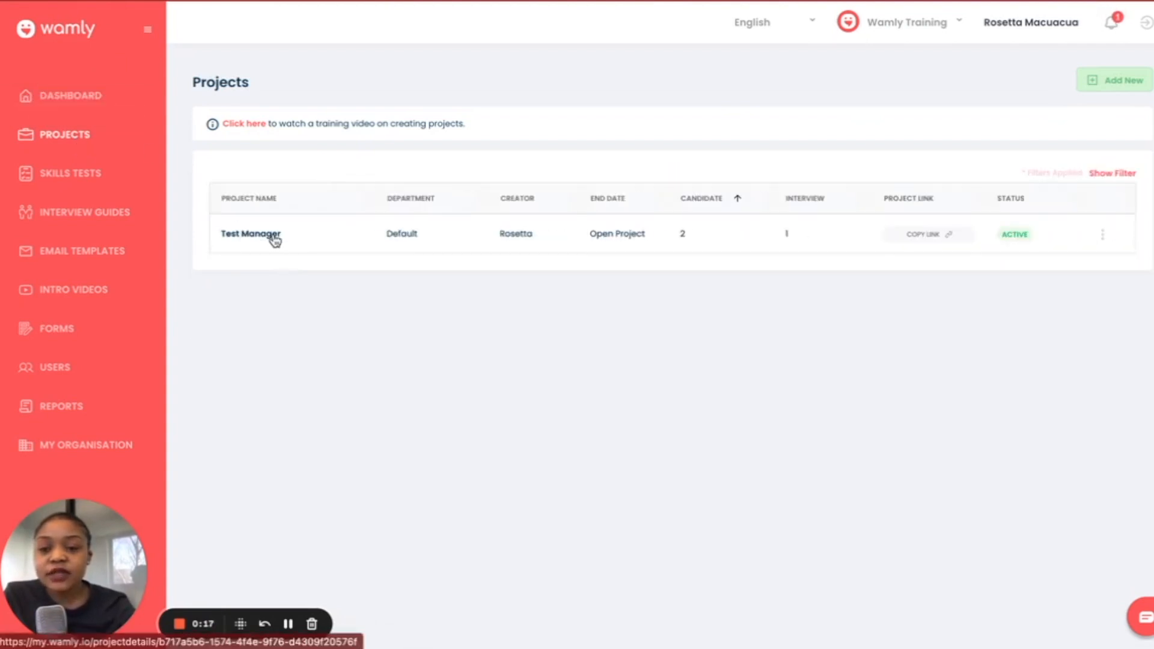
click(267, 241)
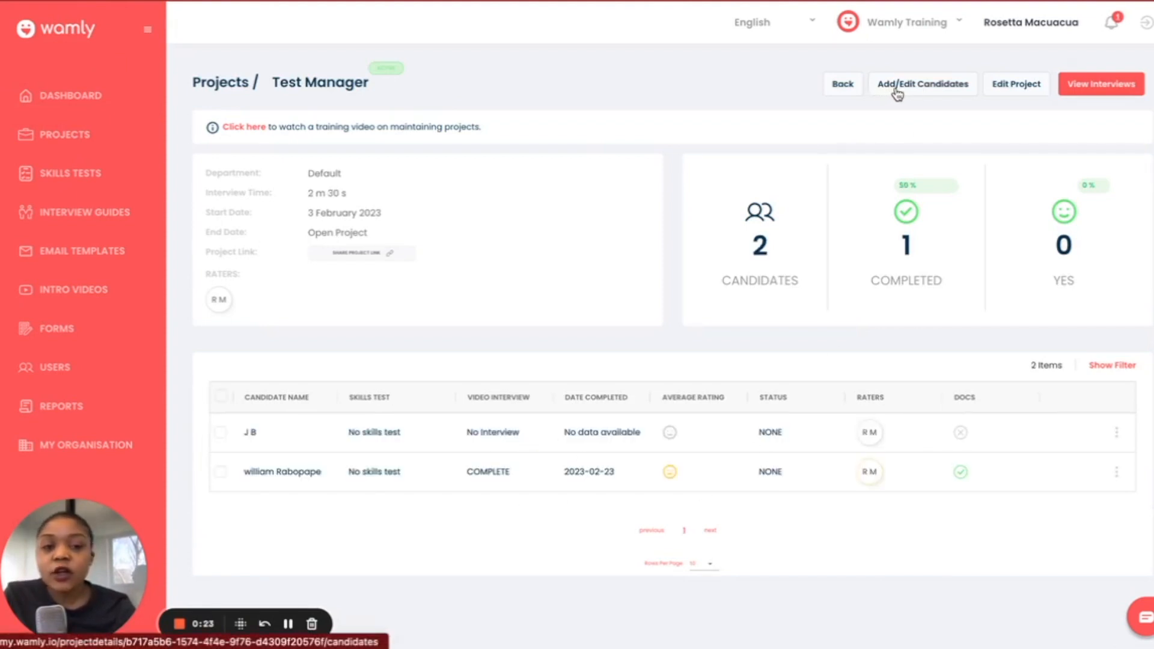
click(926, 91)
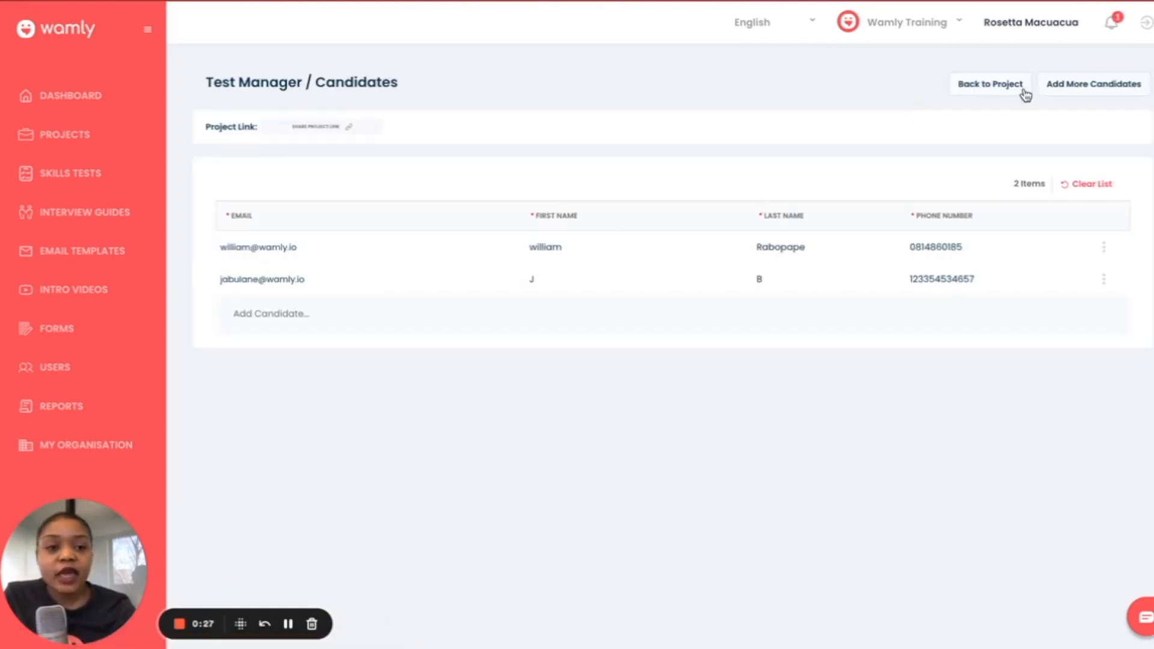
click(1075, 93)
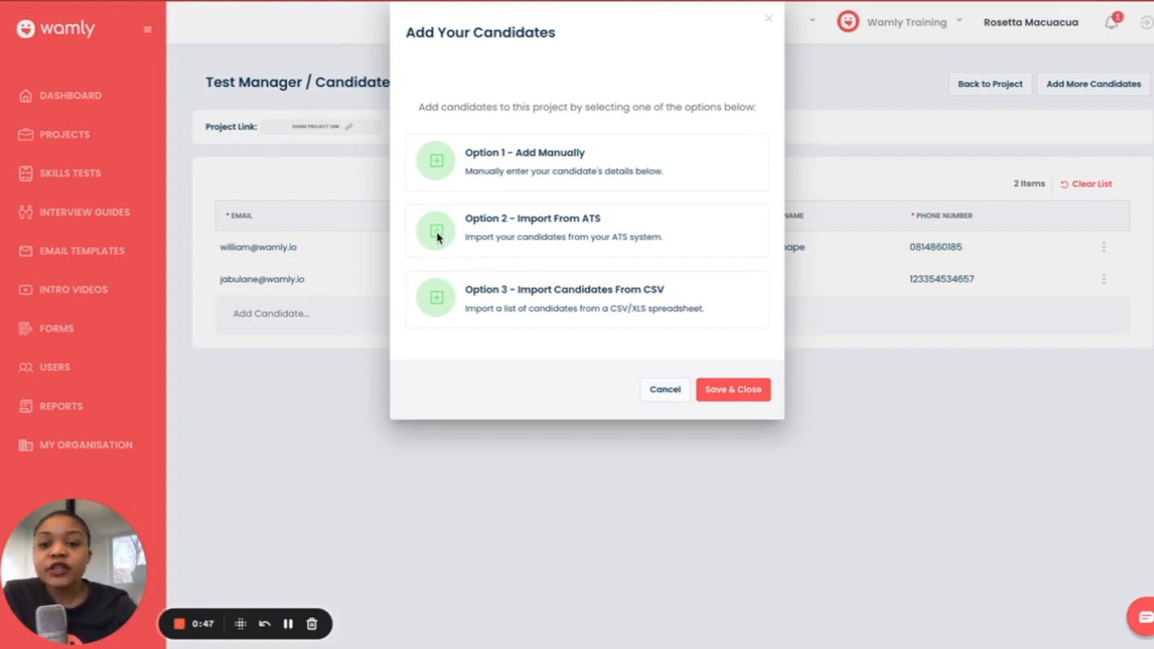
click(457, 235)
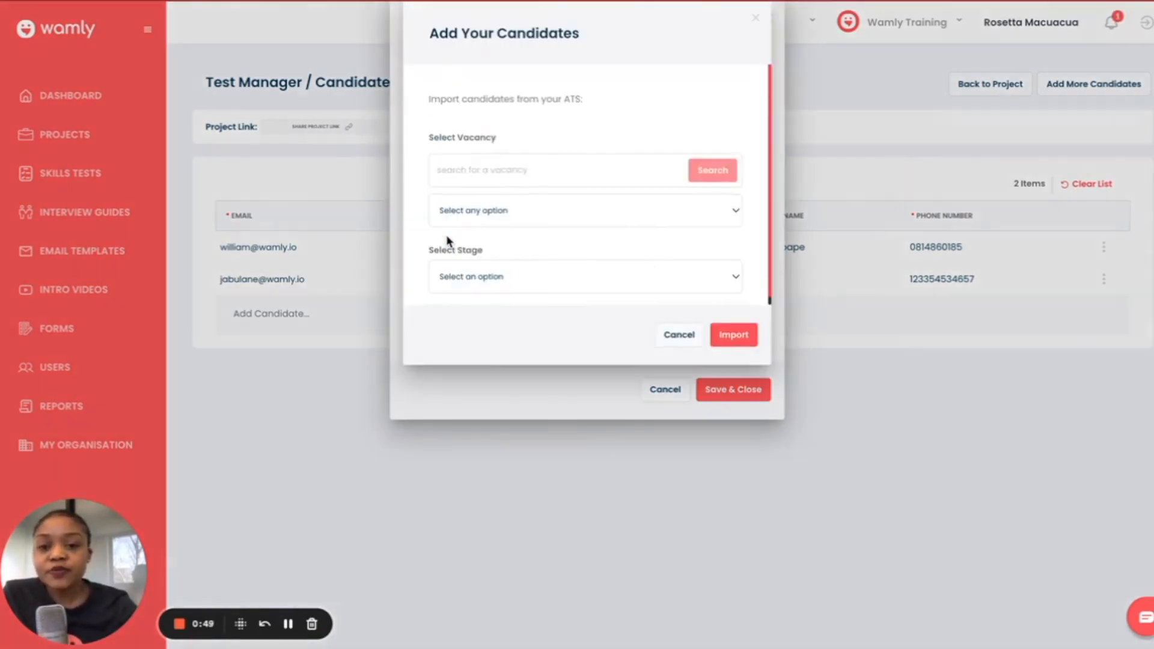
Search the ATS vacancies for "wamly", select the Wamly Tutorial vacancy and set the candidate stage to Shortlist.
click(523, 169)
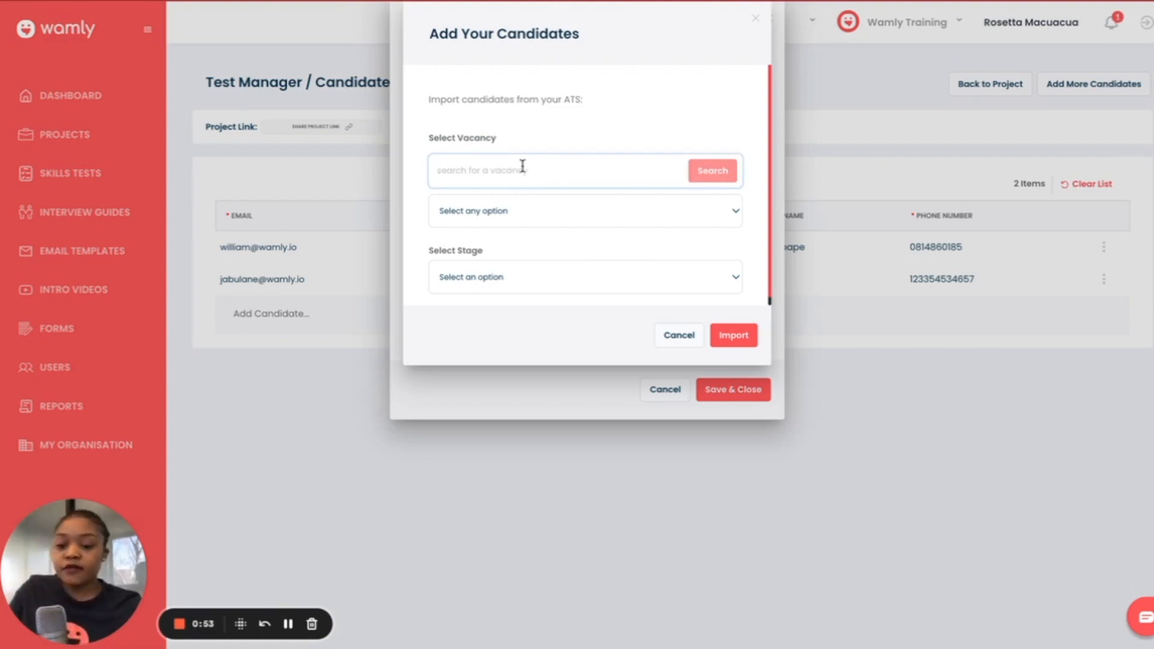
text(wamly)
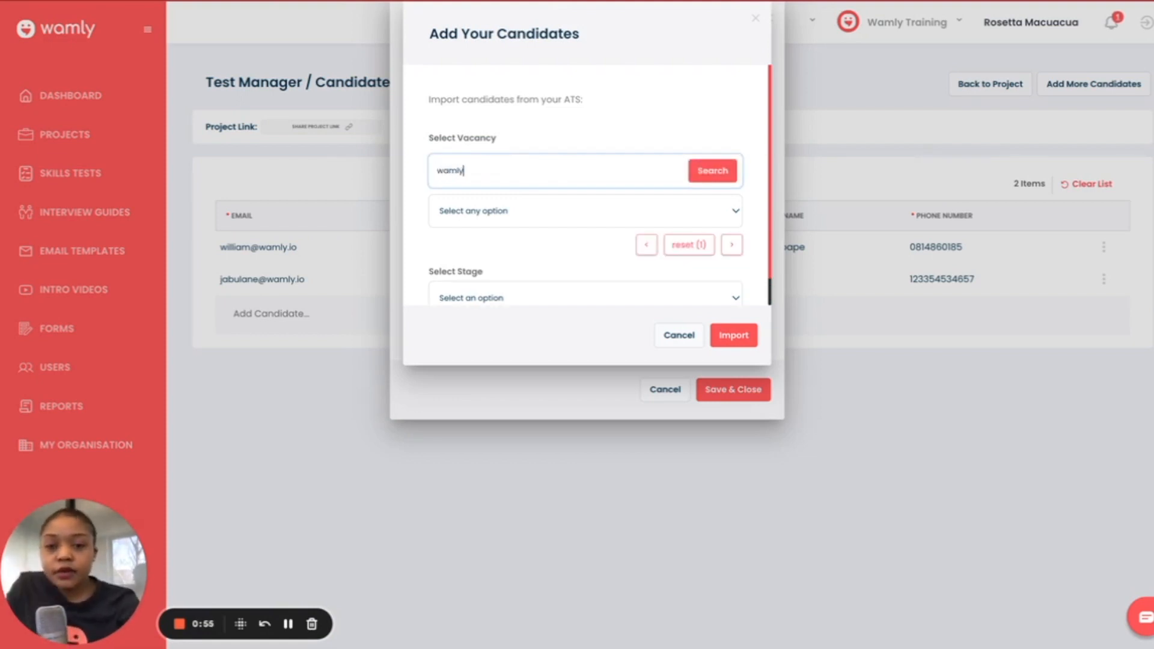
click(726, 172)
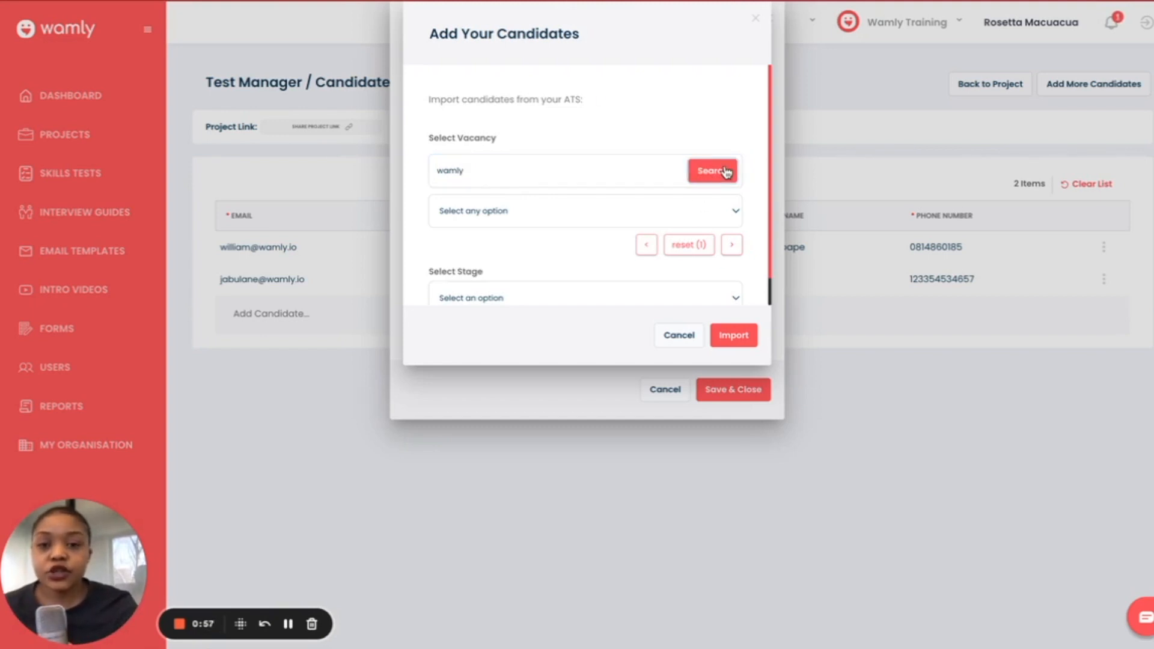
click(531, 213)
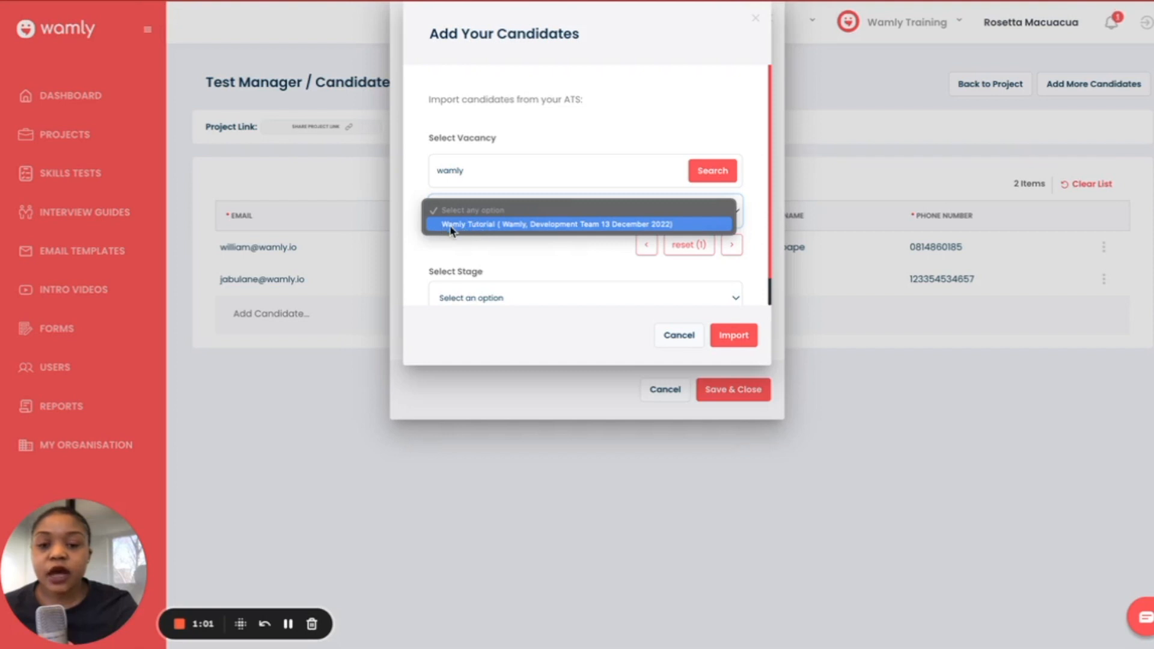
click(481, 231)
scroll(515, 265, down, 1)
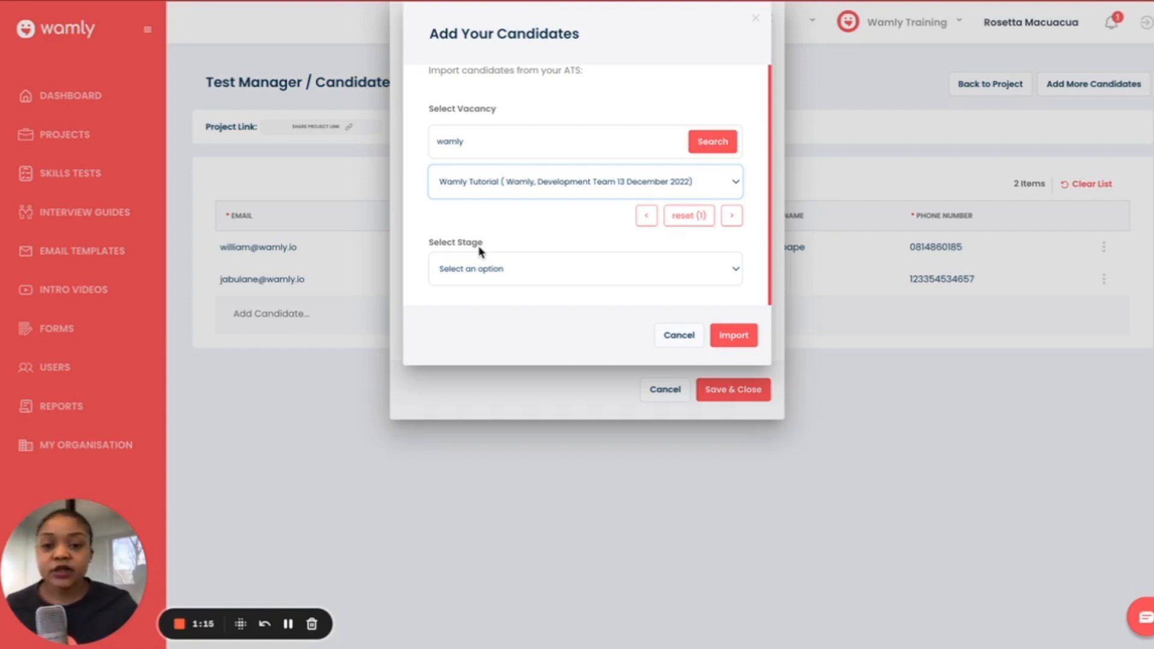
click(487, 269)
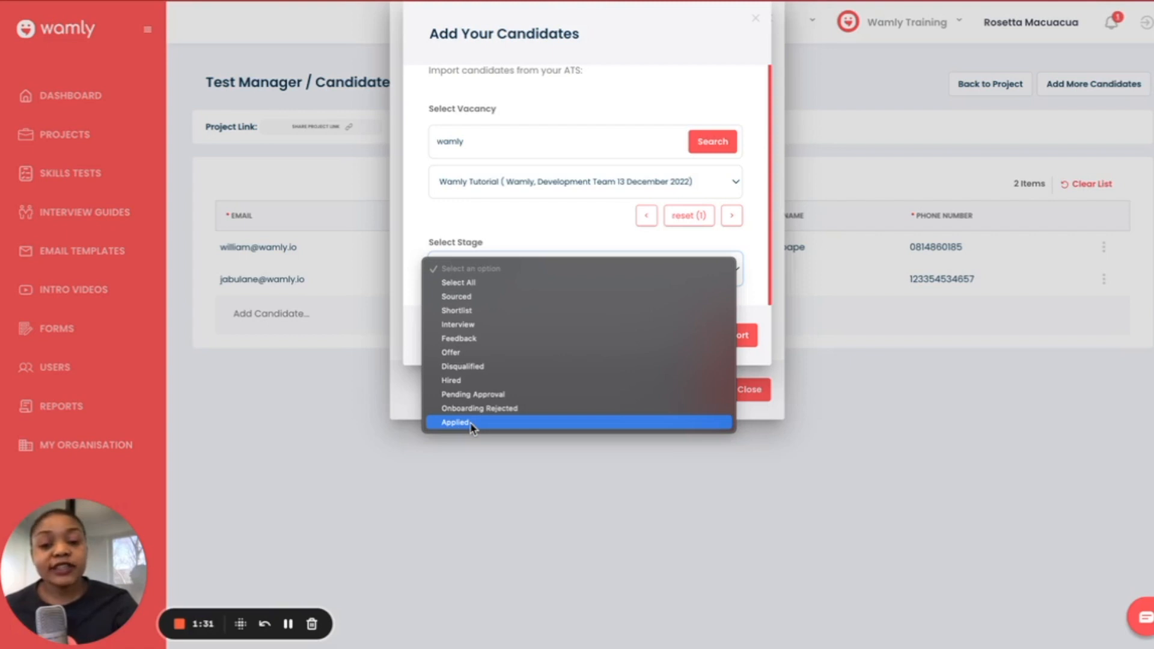
click(474, 311)
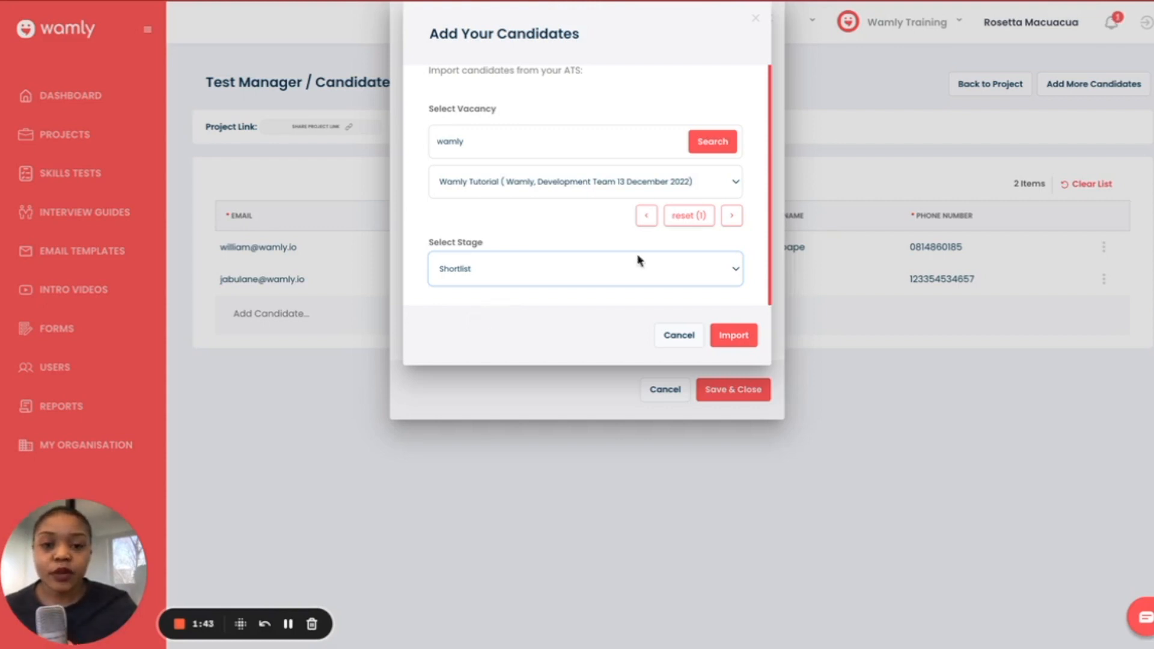
Import the shortlisted candidates, save them to the project and return to the project page, leaving the candidates page.
click(737, 338)
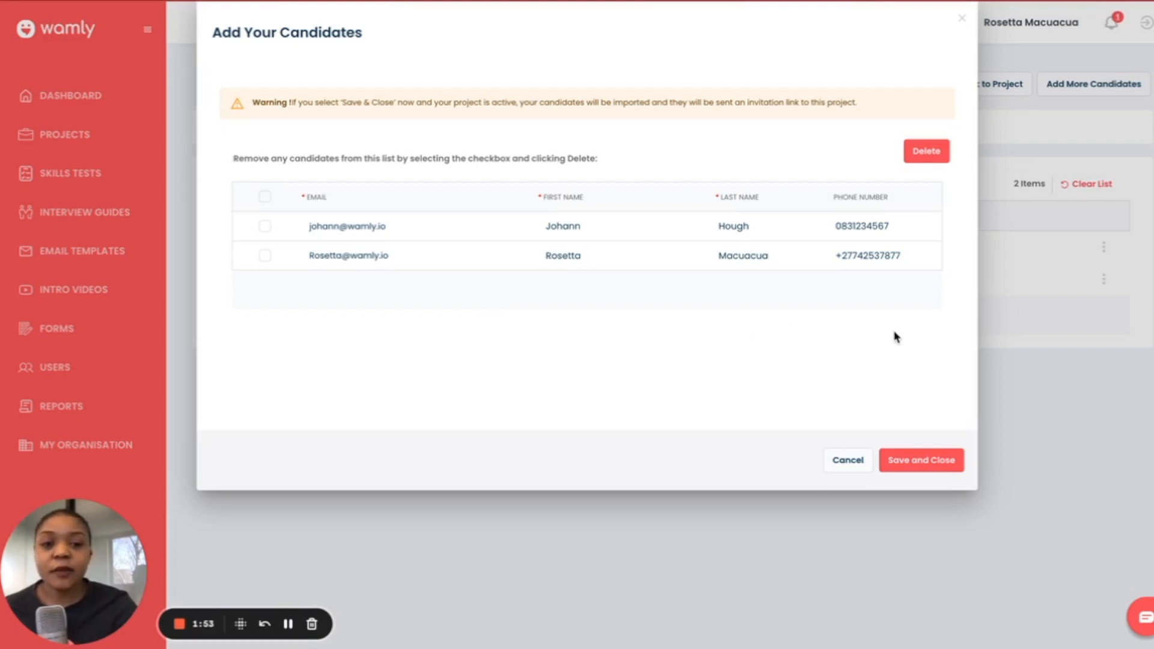
click(919, 463)
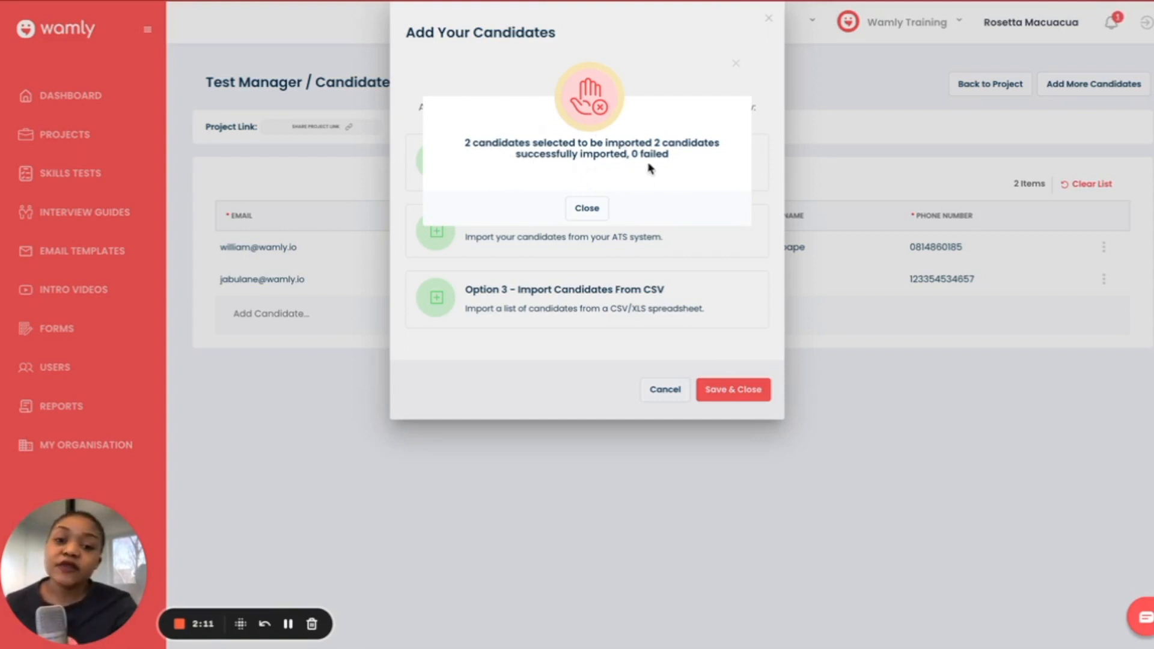
click(592, 211)
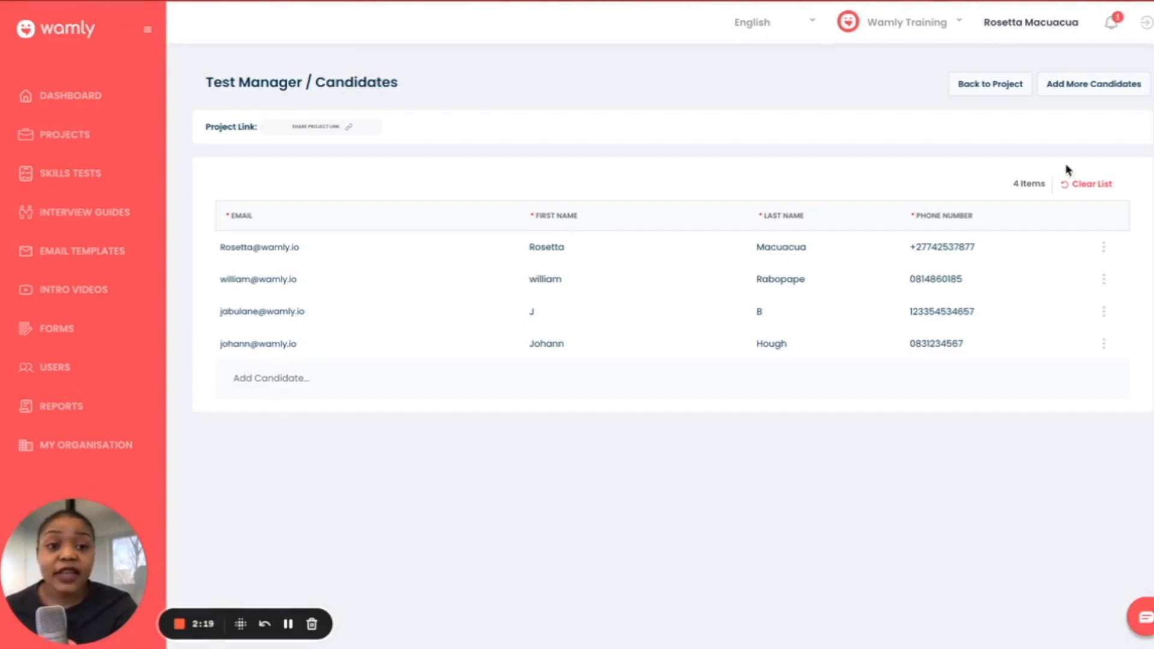
click(998, 85)
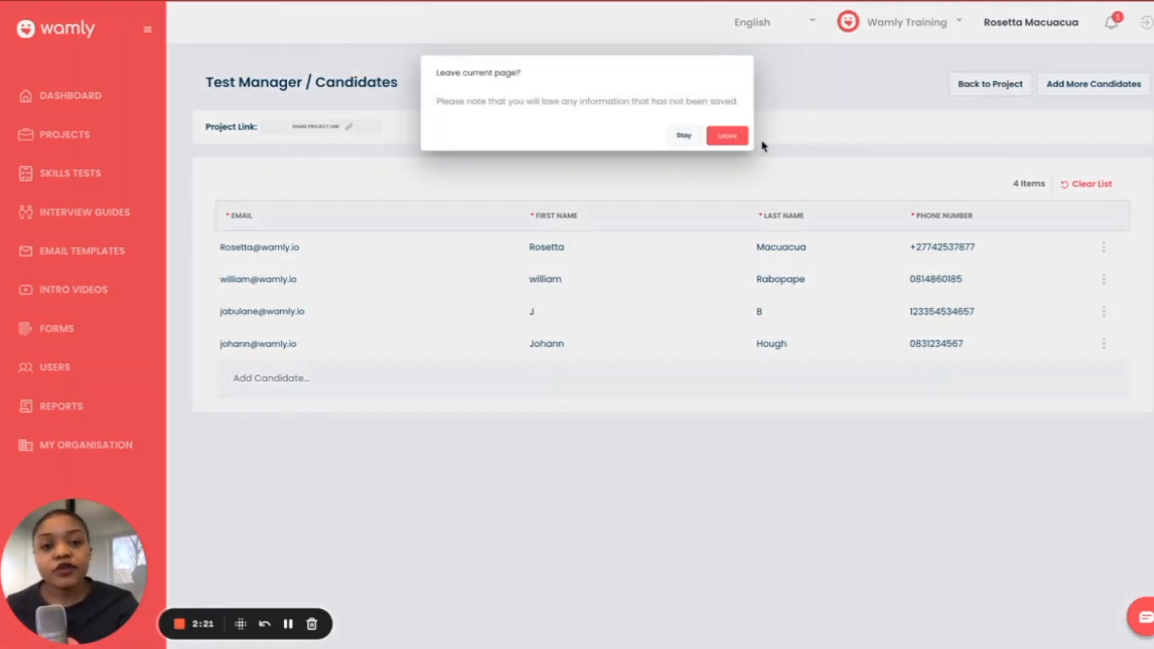
click(738, 136)
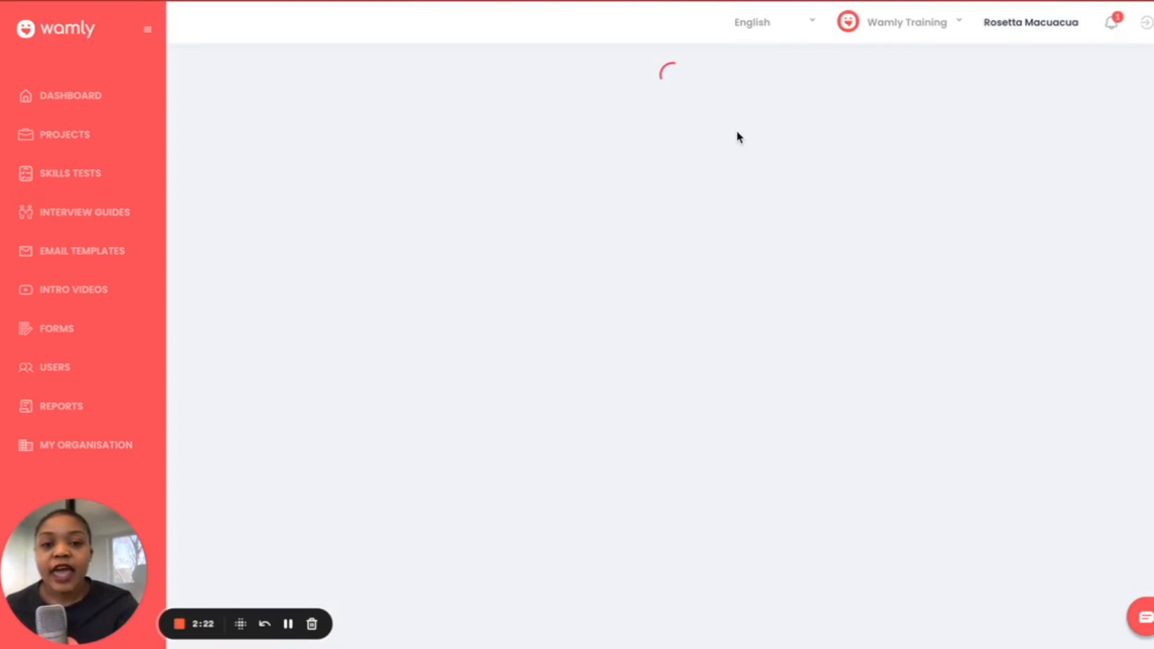